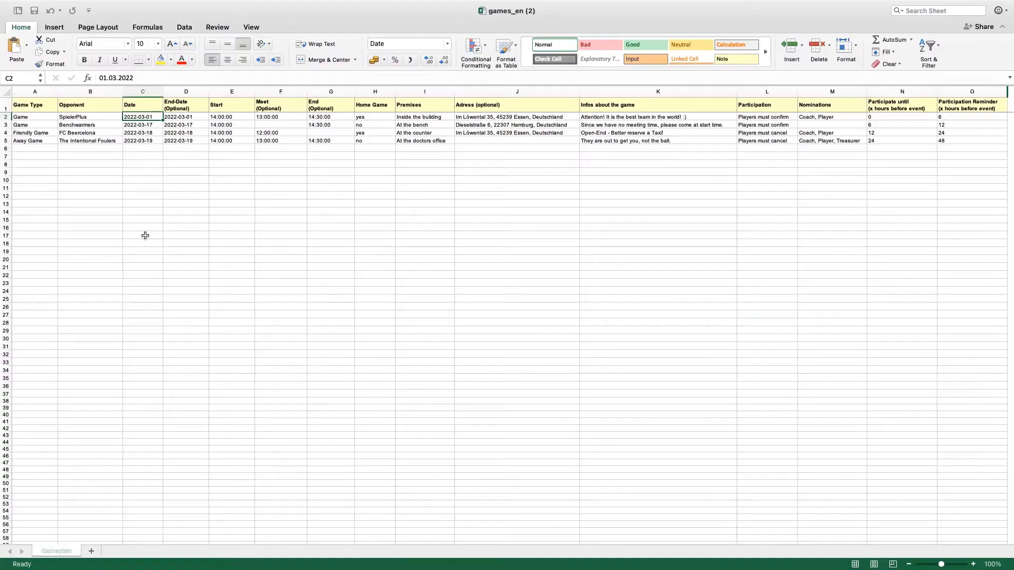
# In the games_en spreadsheet, review the cell format of the first game's date in C2 and confirm the Date type 2012-03-14.
pyautogui.click(143, 235)
pyautogui.click(63, 163)
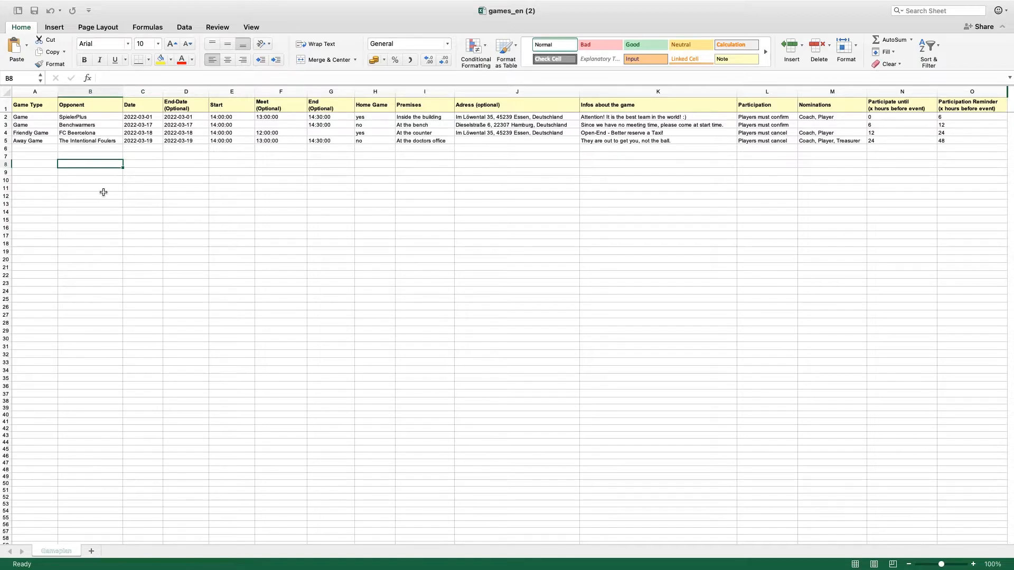
pyautogui.click(136, 117)
pyautogui.rightClick(136, 117)
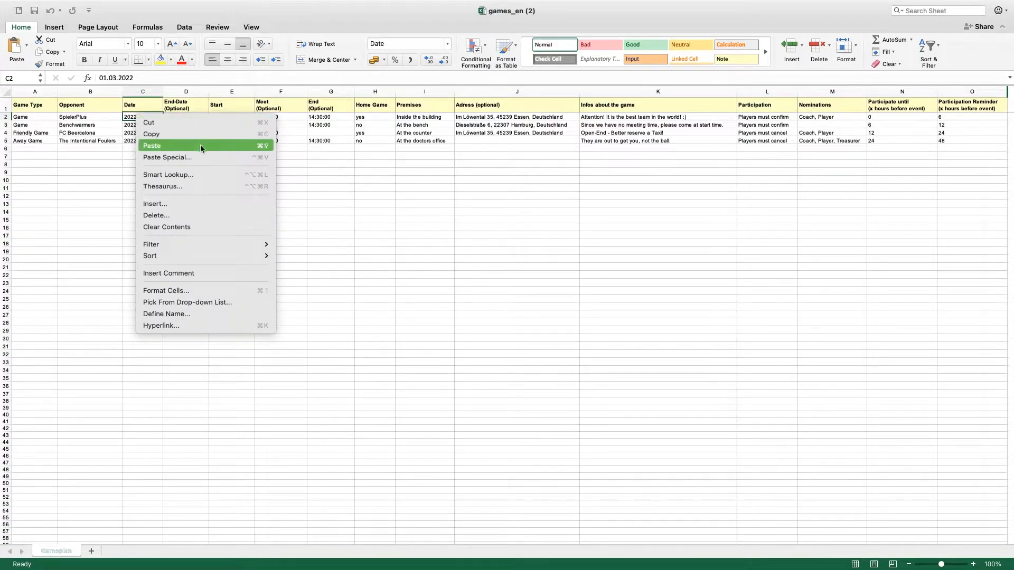
pyautogui.click(209, 289)
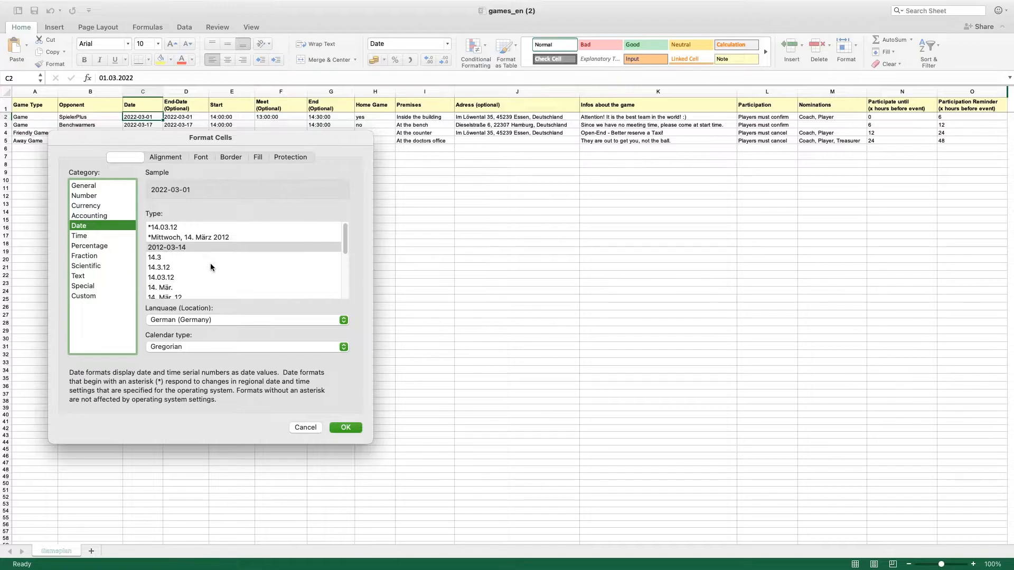
pyautogui.click(344, 427)
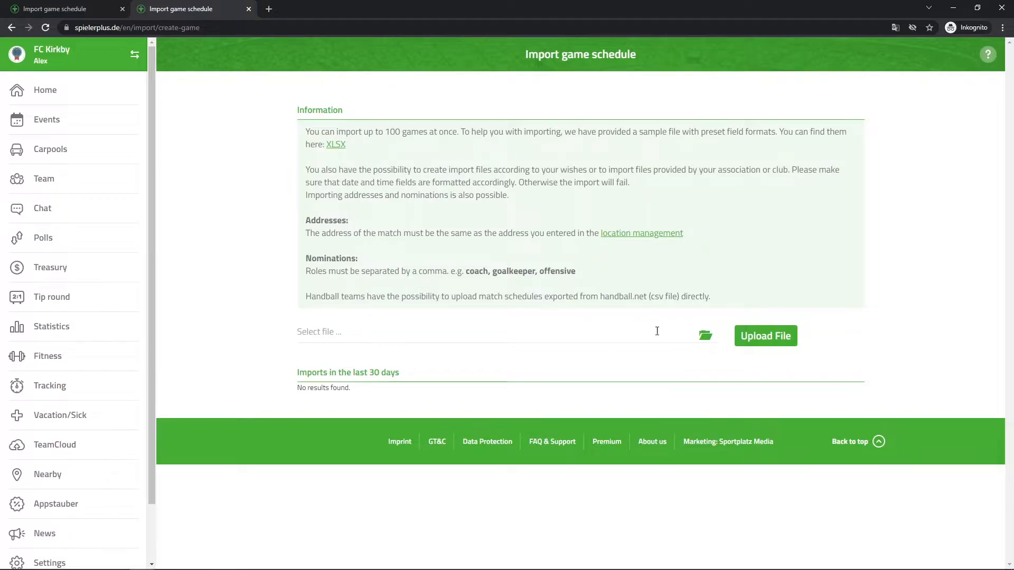
# Select the file Game Import.xlsx for the game schedule import and upload it.
pyautogui.click(705, 336)
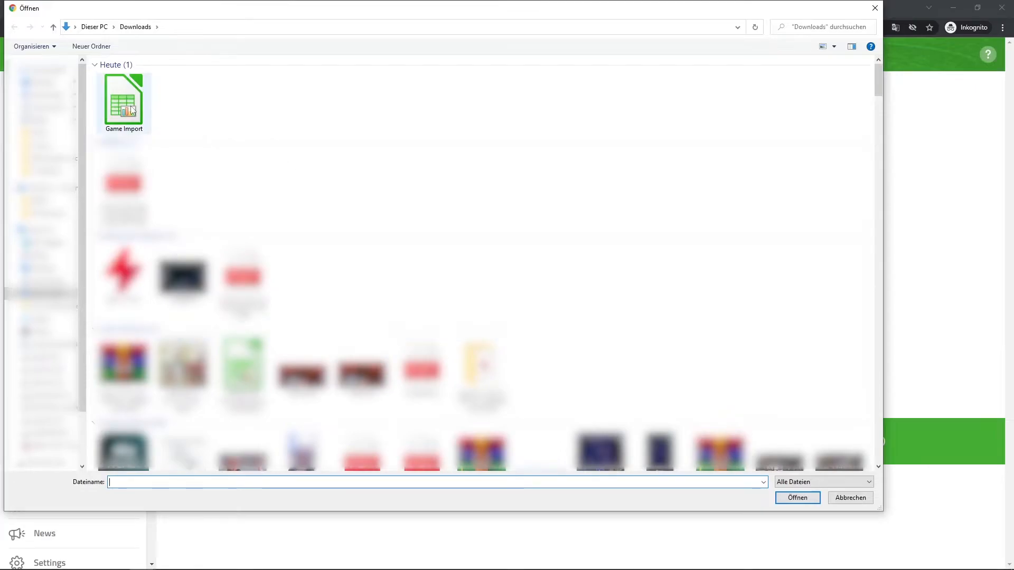
pyautogui.doubleClick(132, 110)
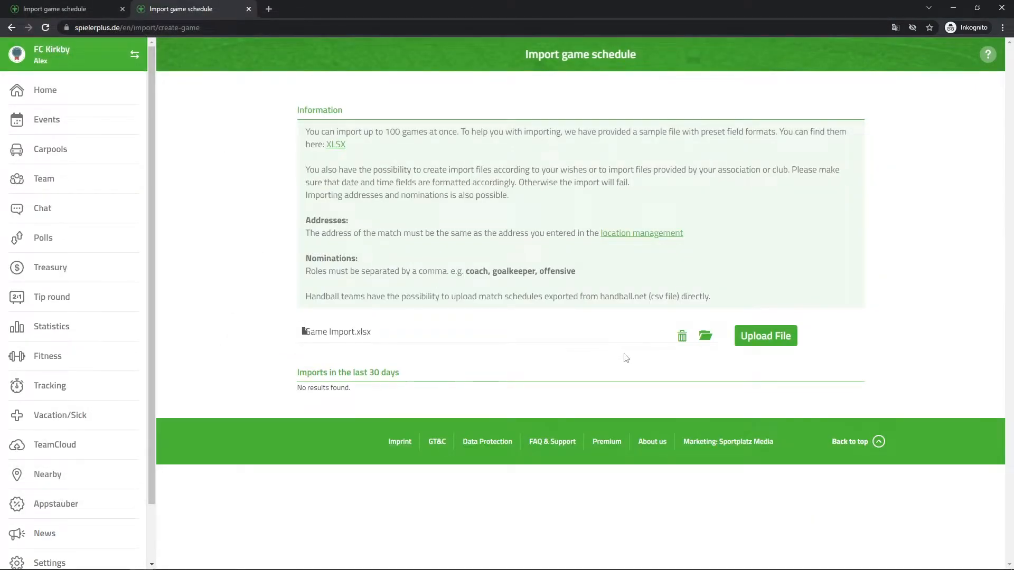
pyautogui.click(769, 337)
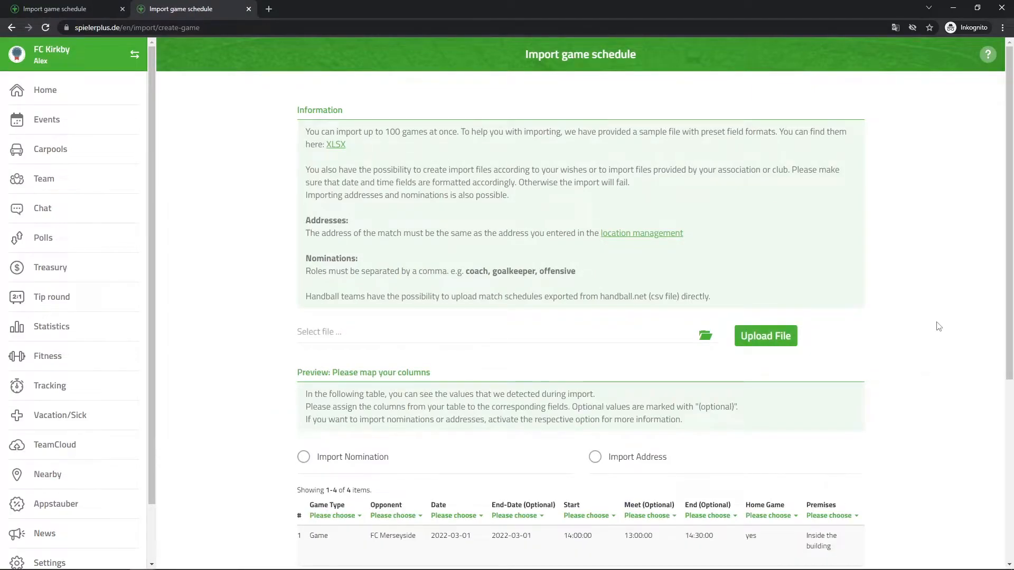
# Map the Game Type column to Game type (optional) and the Opponent column to Opponent in the import preview.
pyautogui.moveTo(1008, 252); pyautogui.dragTo(1001, 390)
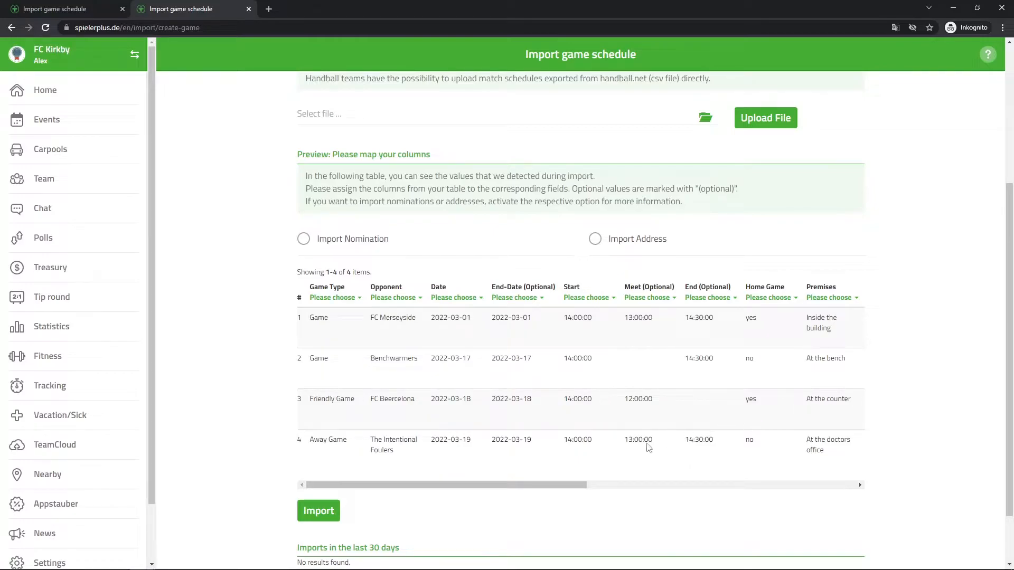
pyautogui.moveTo(483, 488)
pyautogui.mouseDown()
pyautogui.moveTo(754, 500)
pyautogui.moveTo(472, 484)
pyautogui.mouseUp()
pyautogui.click(338, 298)
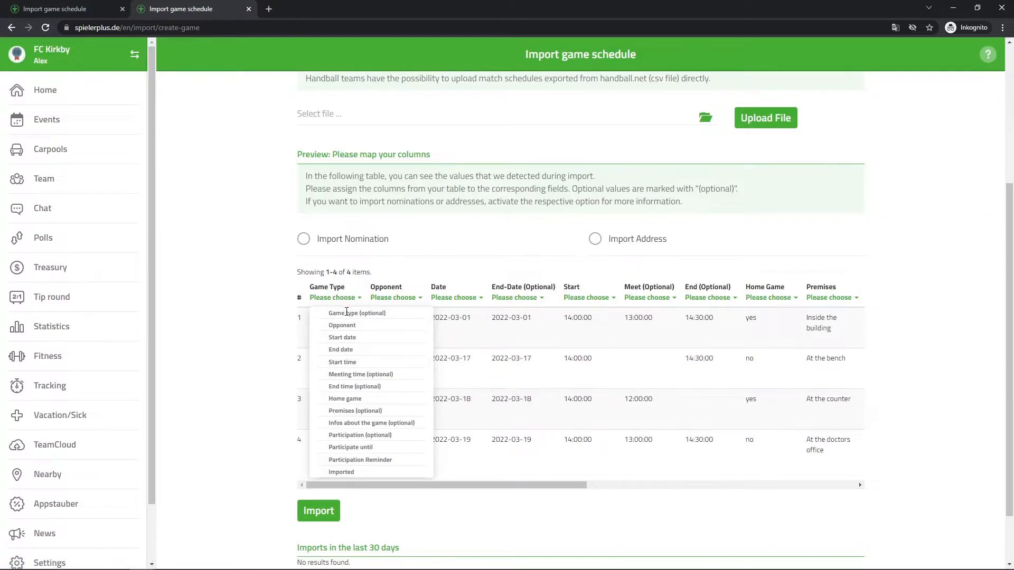
pyautogui.click(347, 315)
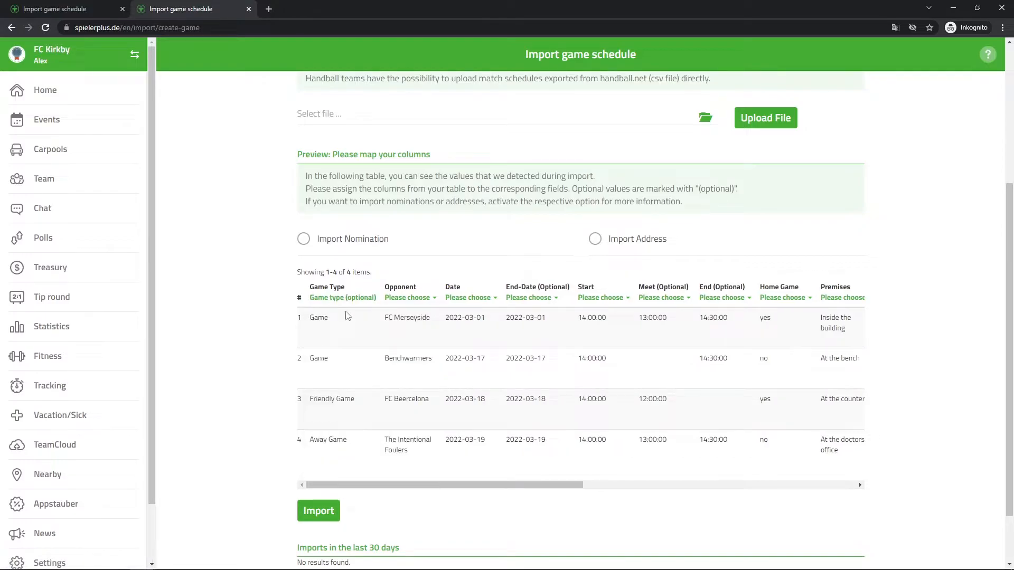
pyautogui.click(412, 301)
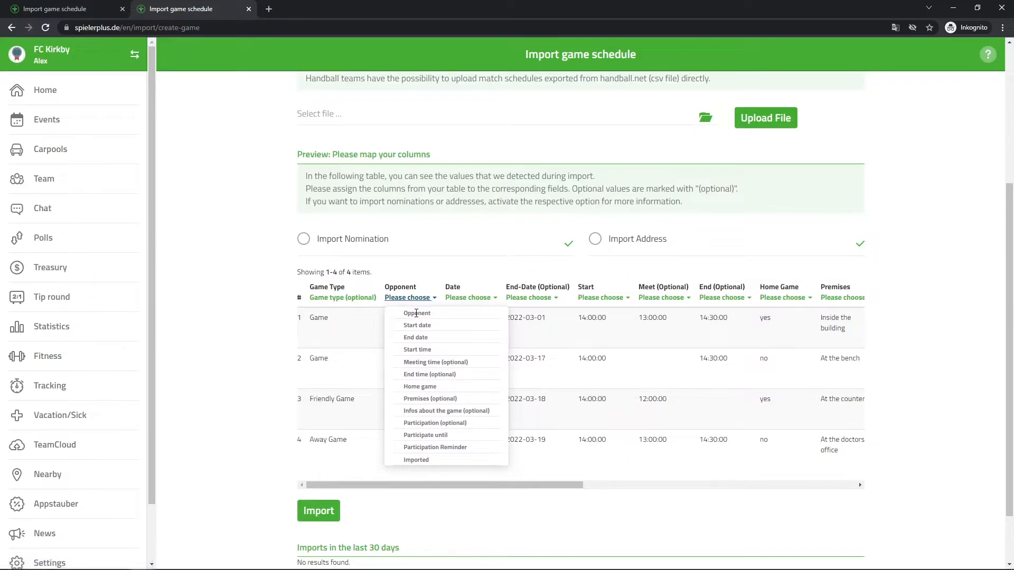
pyautogui.click(416, 313)
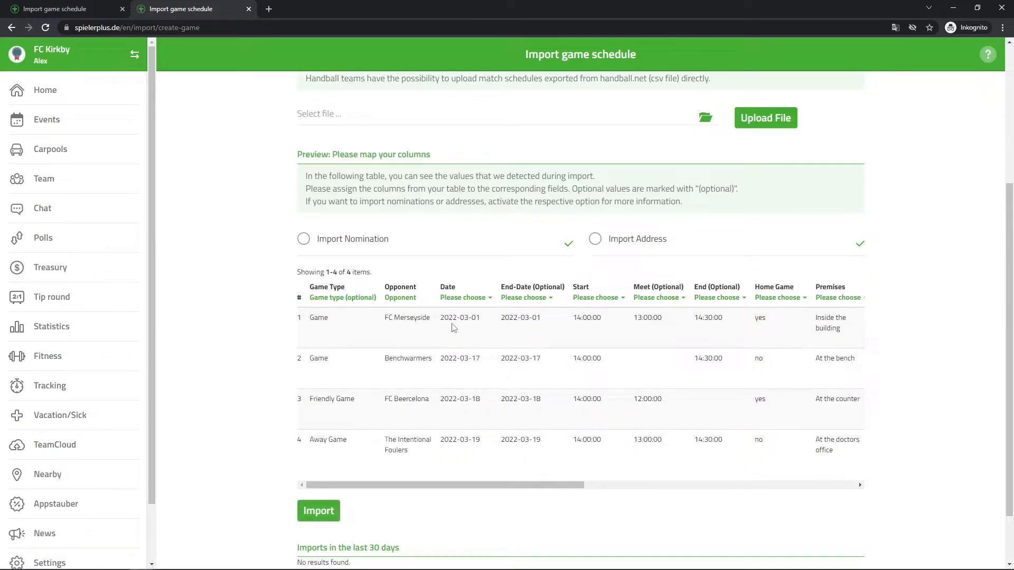
# Map the Date column to Start date, End-Date to End date and Start to Start time.
pyautogui.click(467, 299)
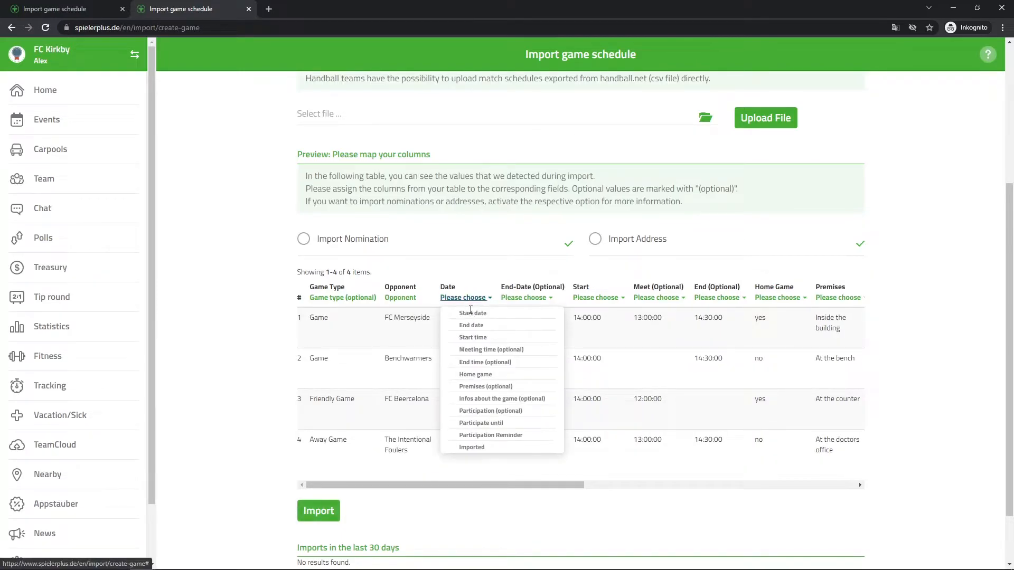
pyautogui.click(472, 314)
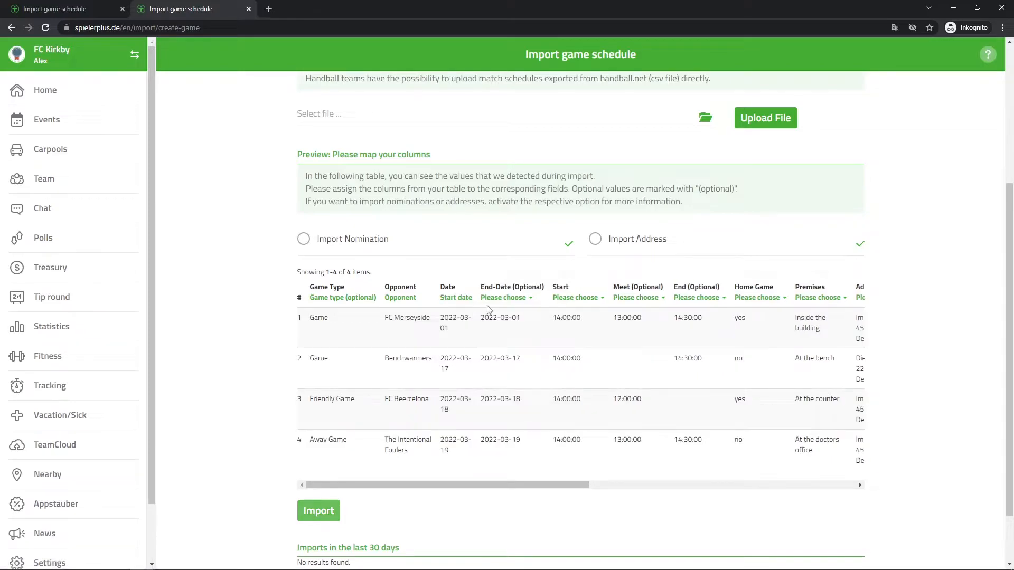
pyautogui.click(504, 299)
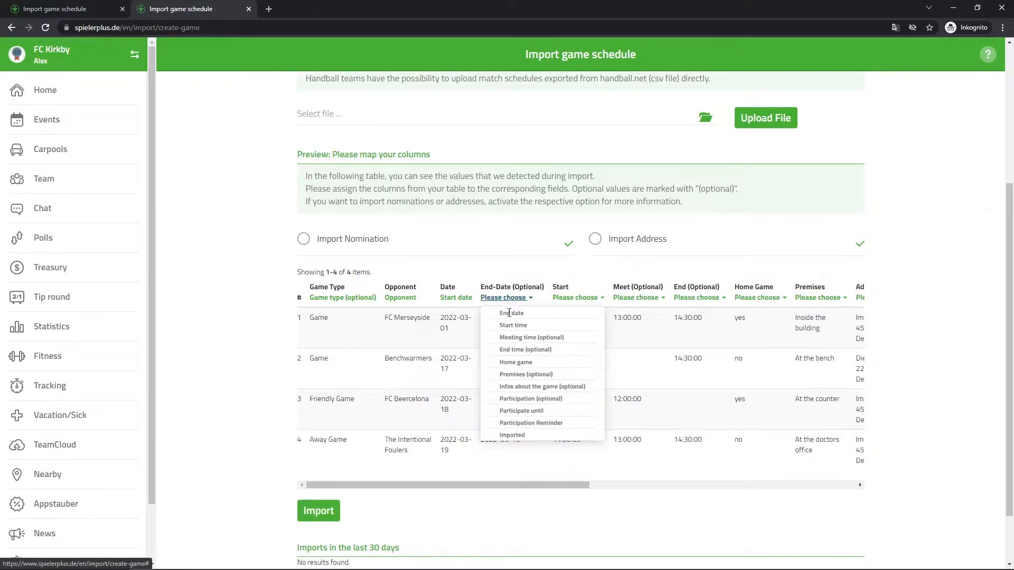
pyautogui.click(510, 313)
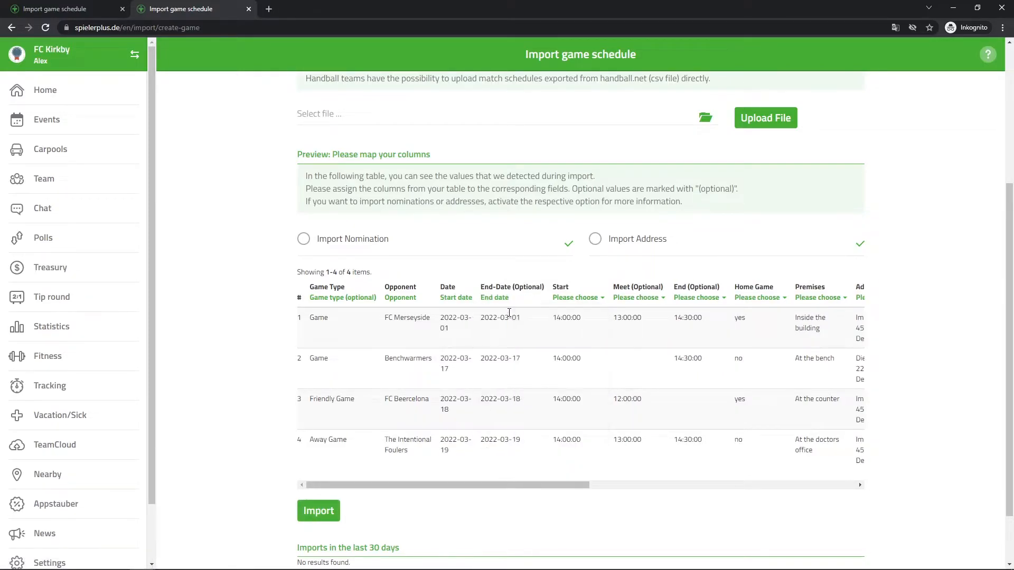
pyautogui.click(584, 299)
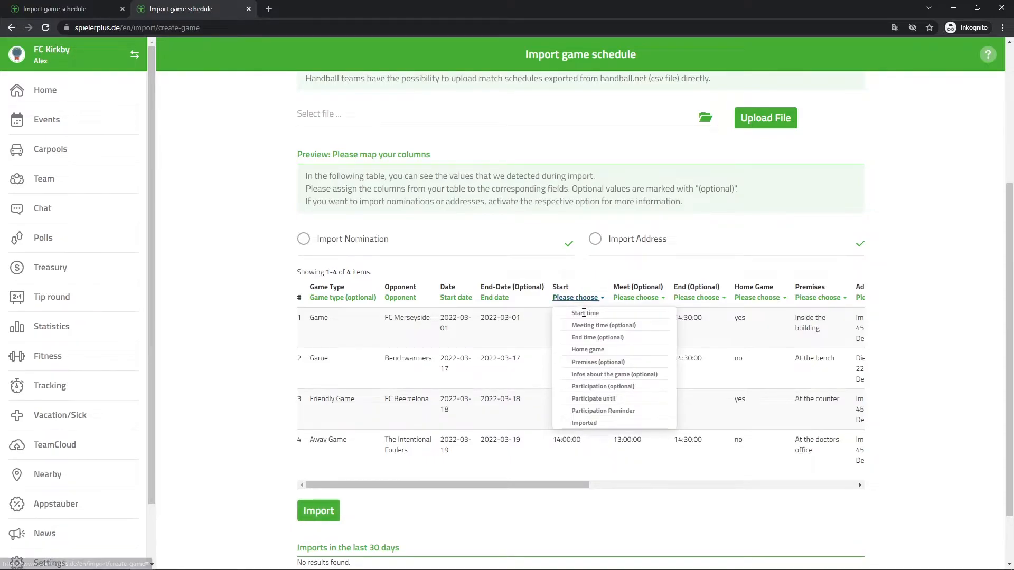
pyautogui.click(584, 315)
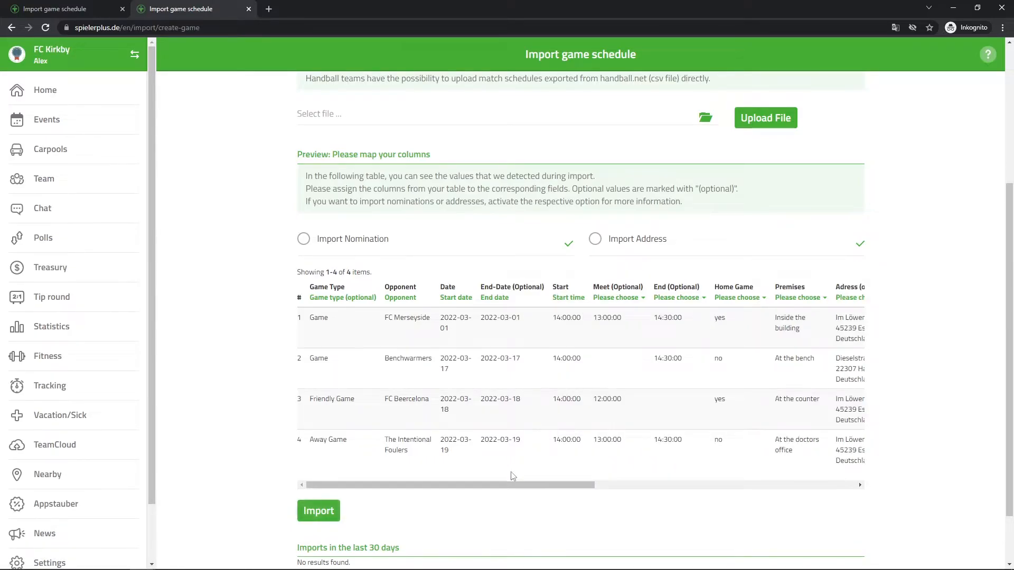
# Try mapping the Meet column to Meeting time (optional) and clear that assignment again.
pyautogui.moveTo(491, 487); pyautogui.dragTo(561, 486)
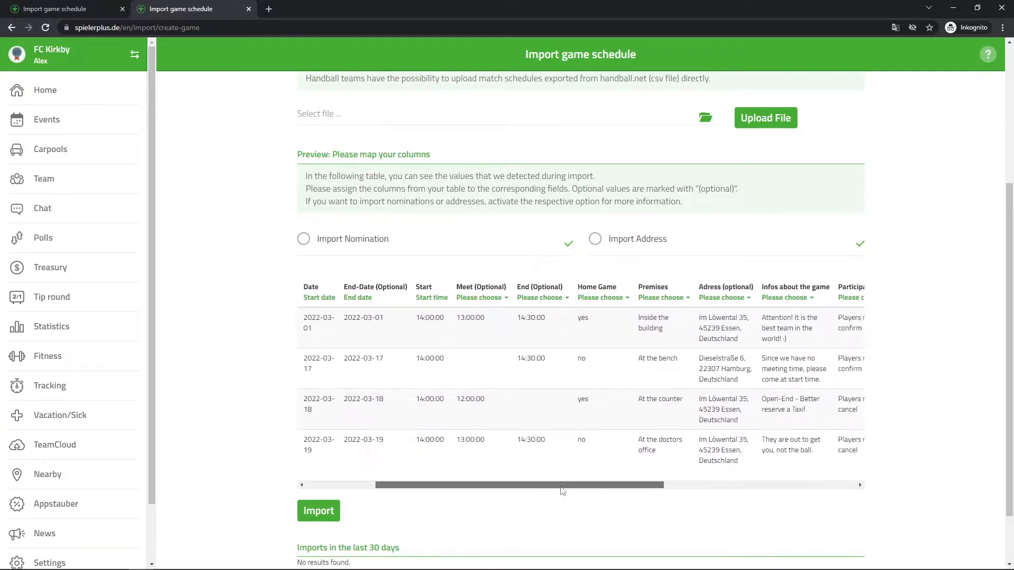
pyautogui.click(487, 298)
pyautogui.click(490, 313)
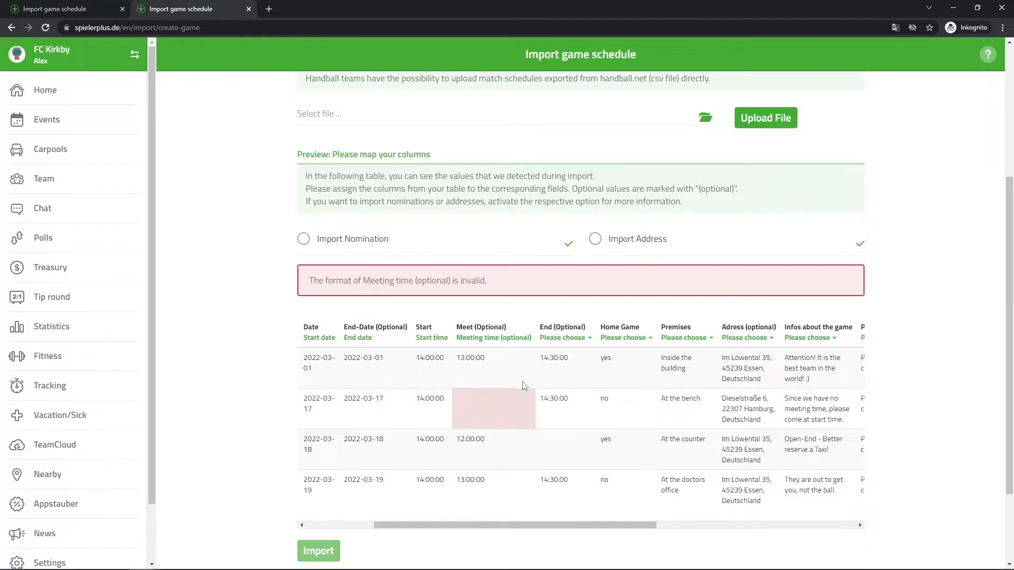
pyautogui.moveTo(488, 281)
pyautogui.mouseDown()
pyautogui.moveTo(307, 280)
pyautogui.moveTo(502, 283)
pyautogui.mouseUp()
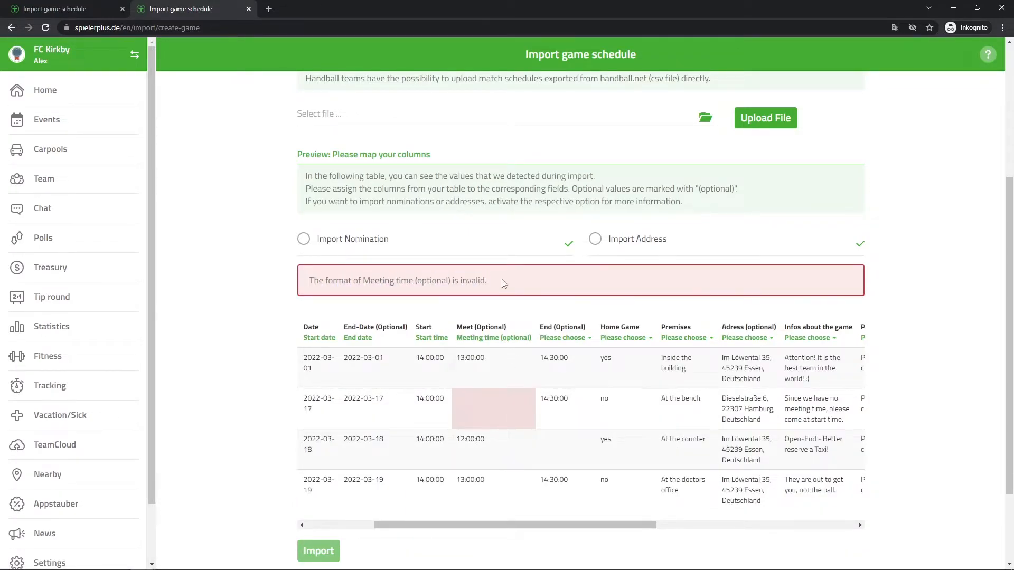
pyautogui.click(528, 338)
pyautogui.click(494, 352)
# Activate the Import Address option for the previewed games and highlight the first game's address.
pyautogui.moveTo(535, 486); pyautogui.dragTo(597, 487)
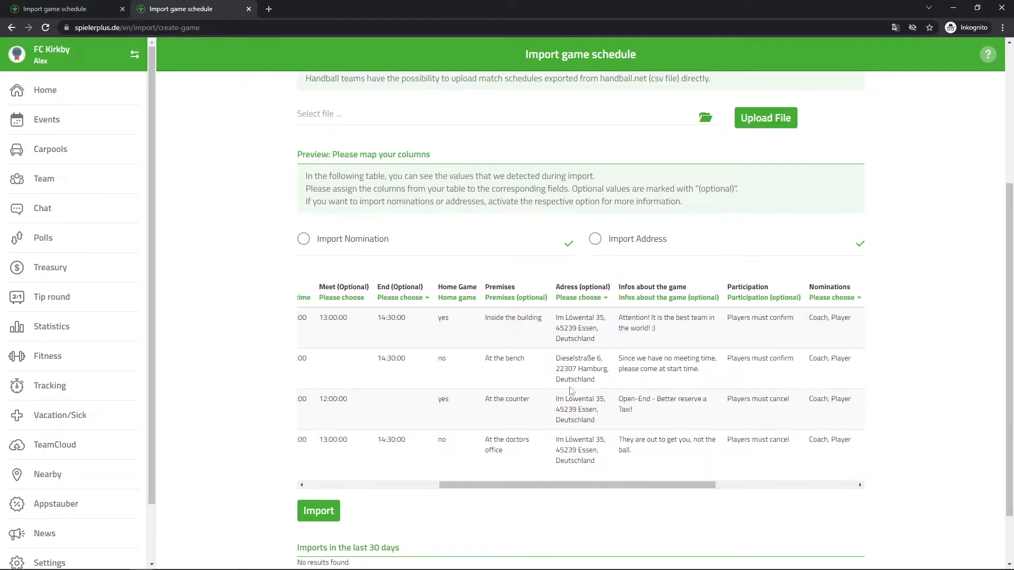
pyautogui.click(596, 239)
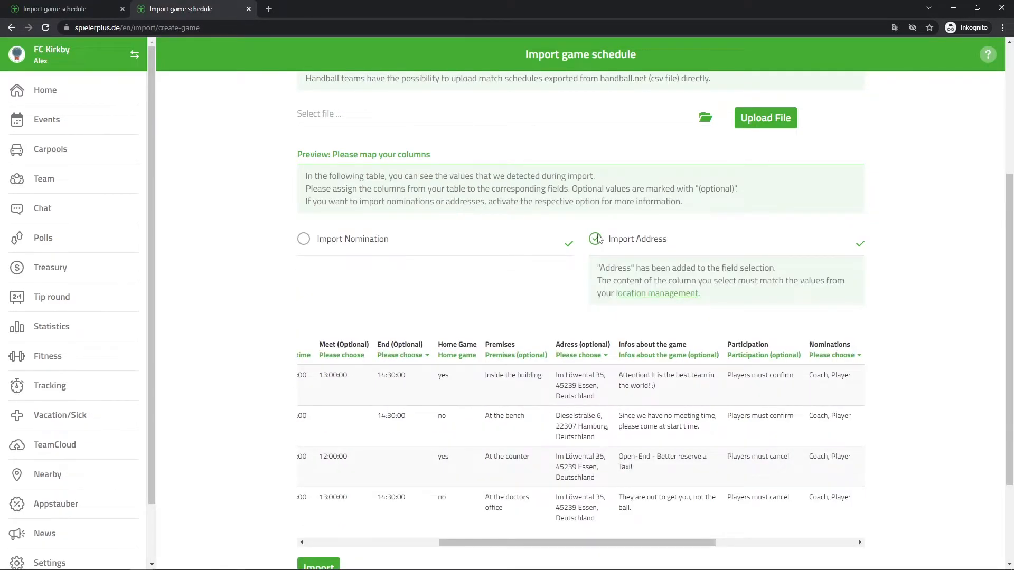
pyautogui.moveTo(555, 375); pyautogui.dragTo(606, 404)
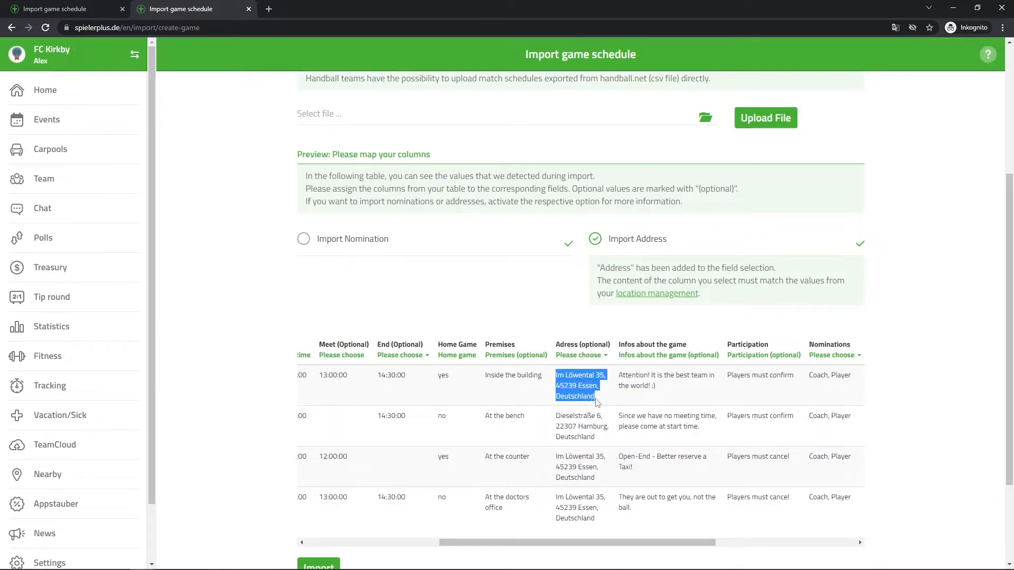
pyautogui.click(608, 404)
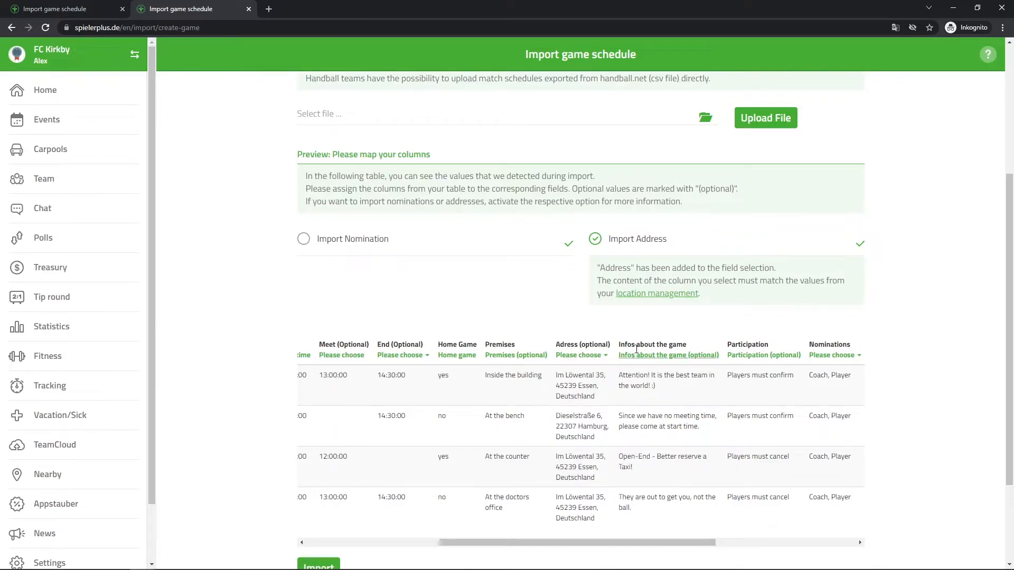
# Add the first game's address, including its house number, to the managed locations and save it.
pyautogui.click(668, 295)
pyautogui.click(495, 175)
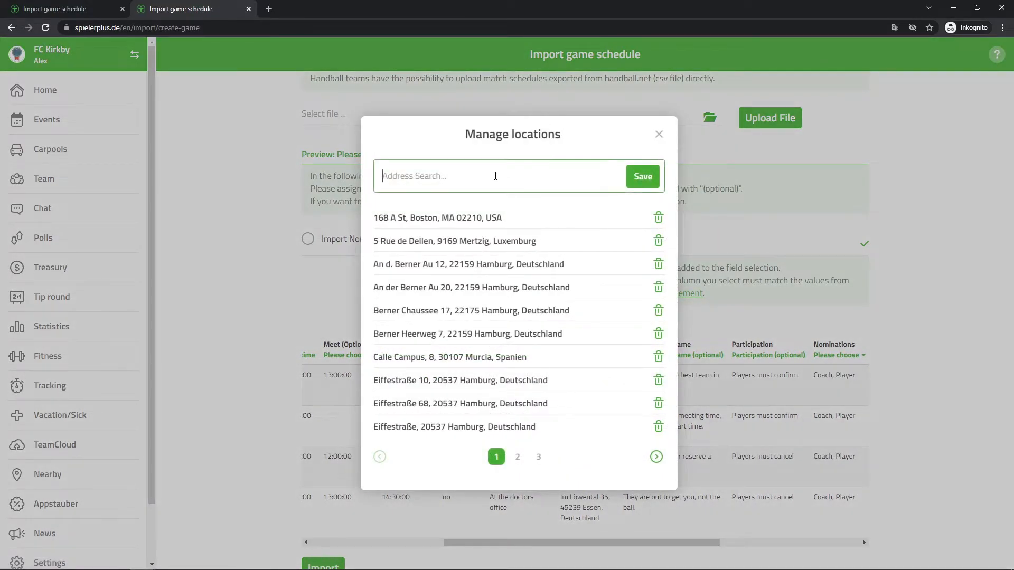
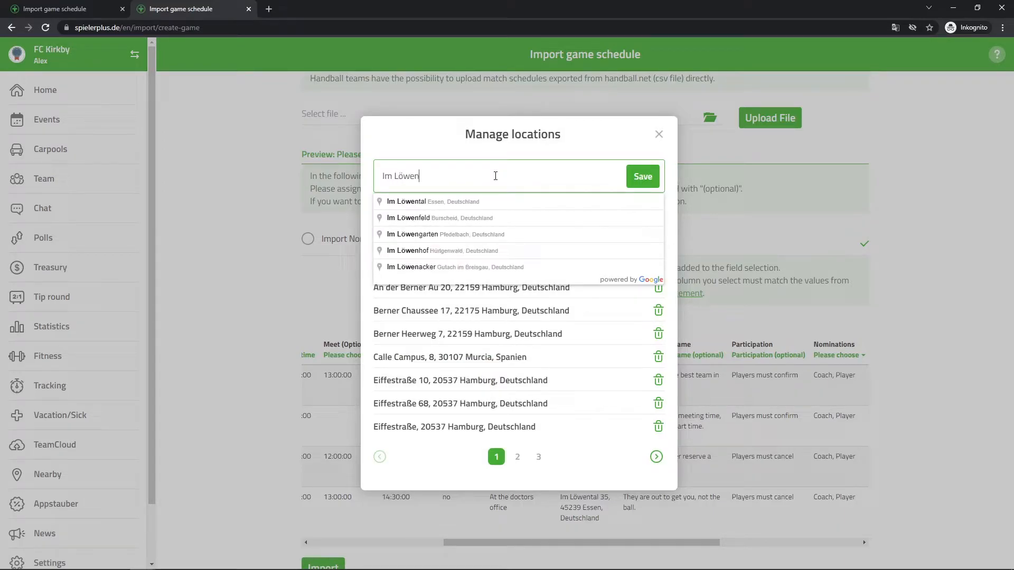
pyautogui.press('Down')
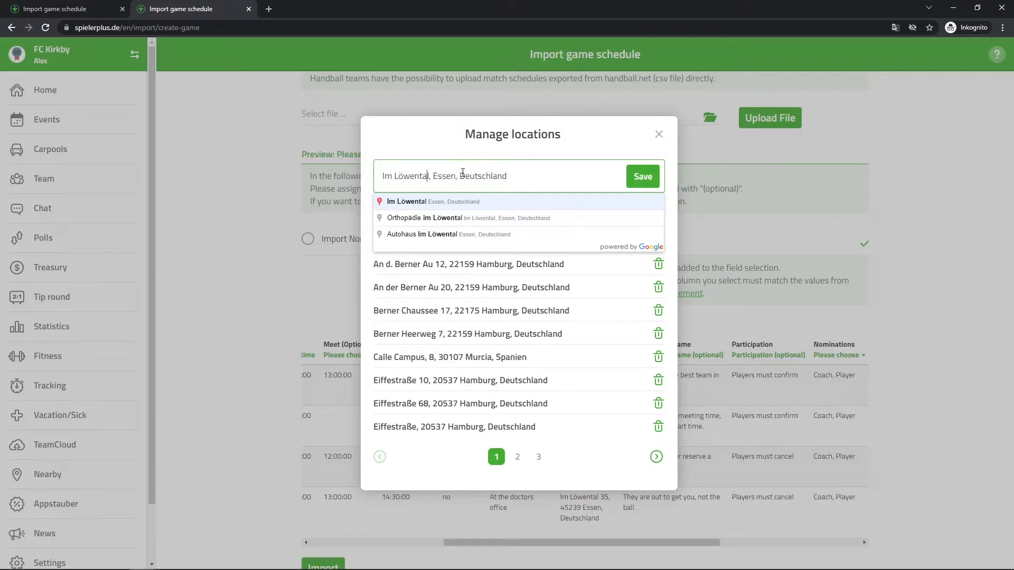
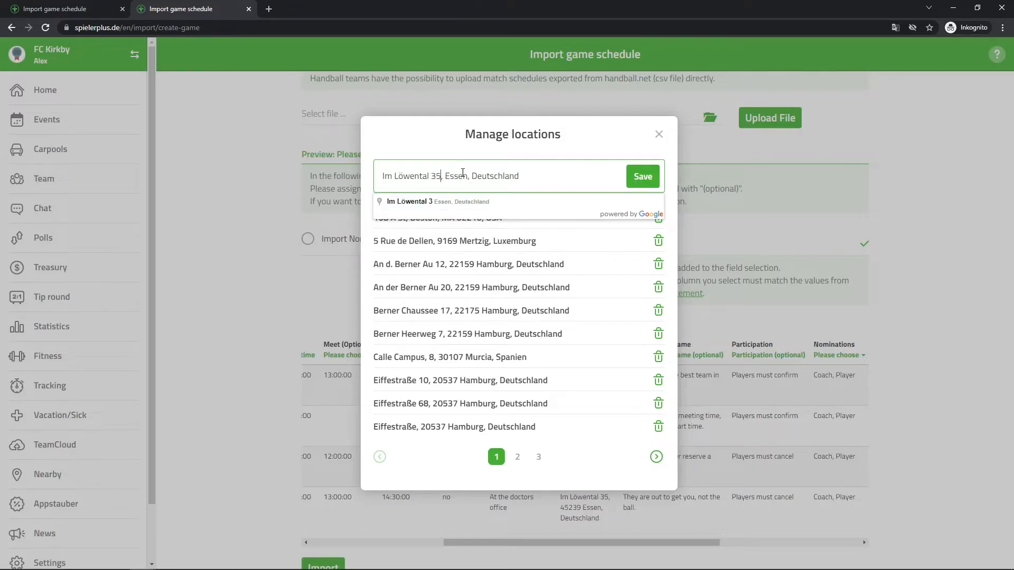
pyautogui.click(447, 202)
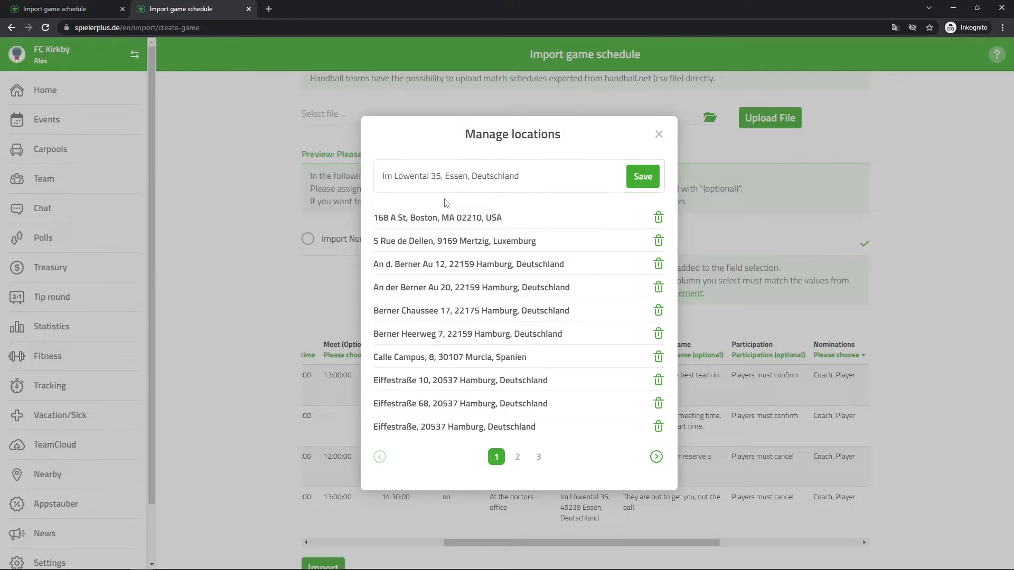
pyautogui.click(635, 184)
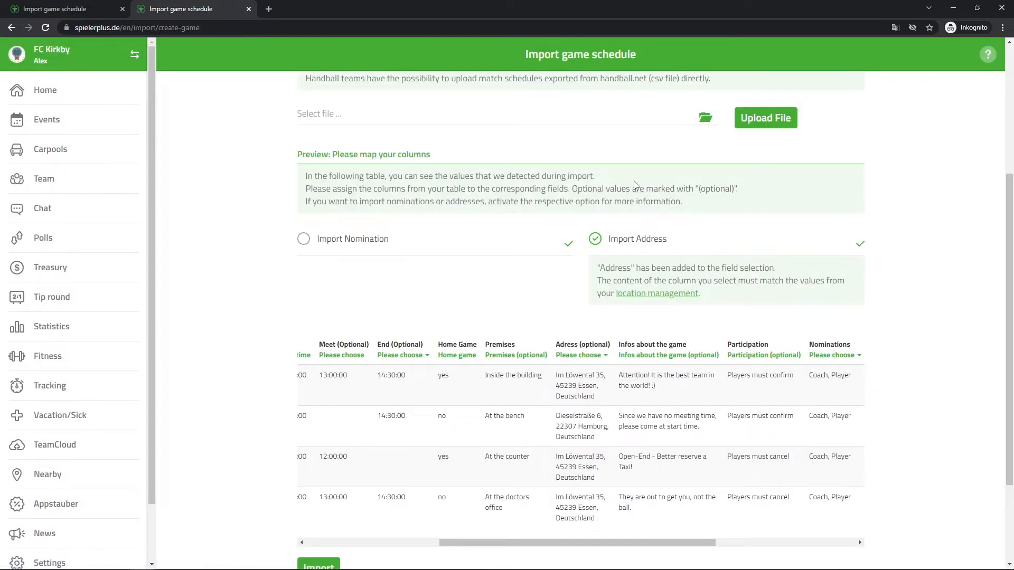
# Copy the second game's address from the preview, add it to the managed locations using the suggested match, and save it.
pyautogui.moveTo(556, 416); pyautogui.dragTo(608, 438)
pyautogui.hotkey('ctrl', 'c')
pyautogui.rightClick(587, 425)
pyautogui.click(590, 429)
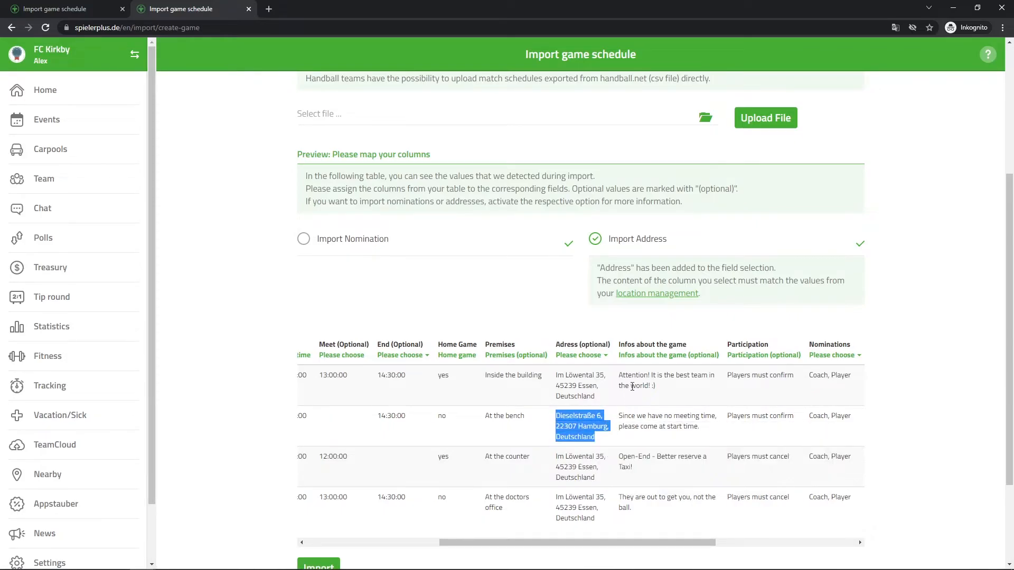
pyautogui.click(657, 293)
pyautogui.moveTo(519, 176); pyautogui.dragTo(379, 176)
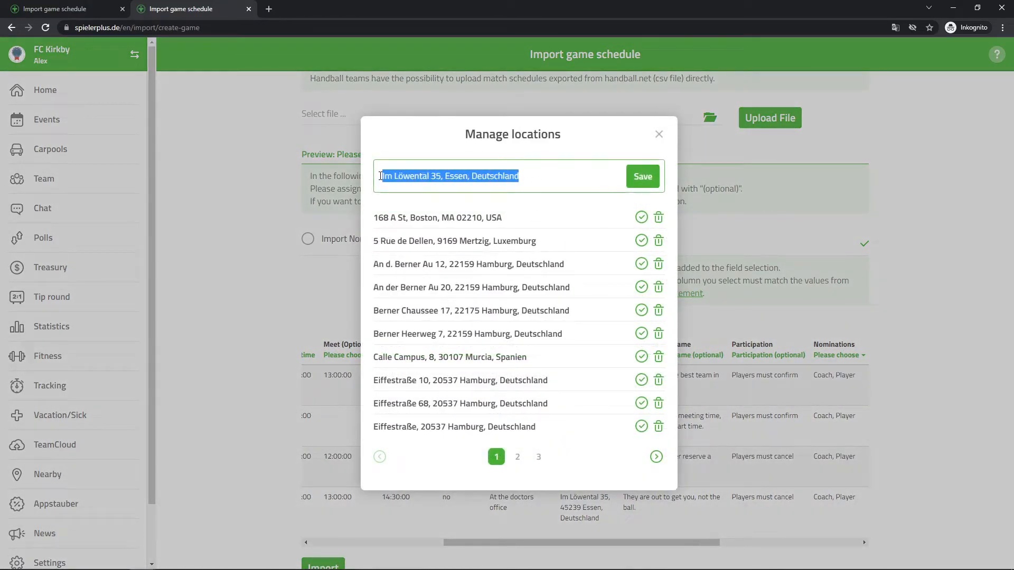
pyautogui.hotkey('ctrl', 'v')
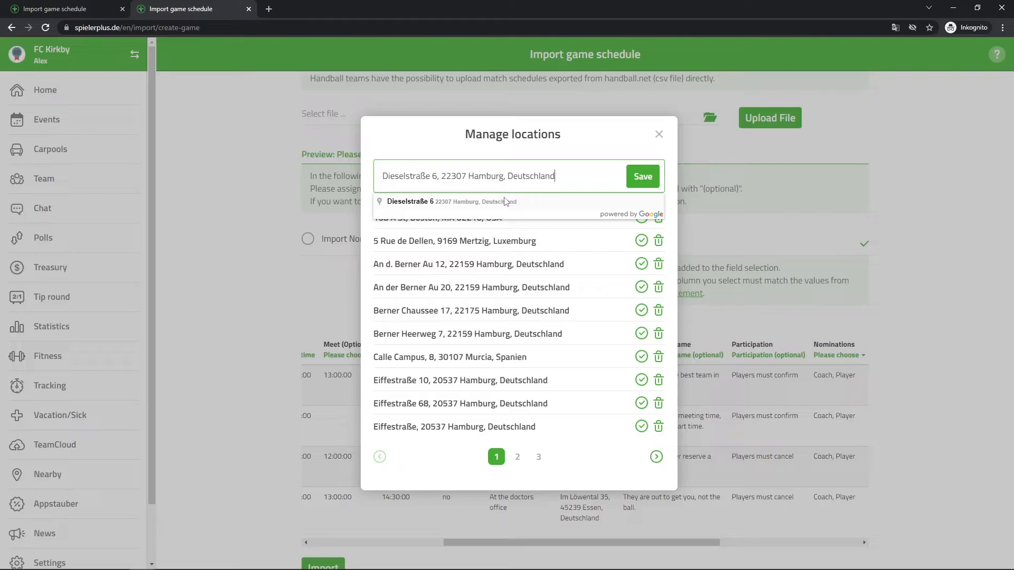
pyautogui.click(505, 201)
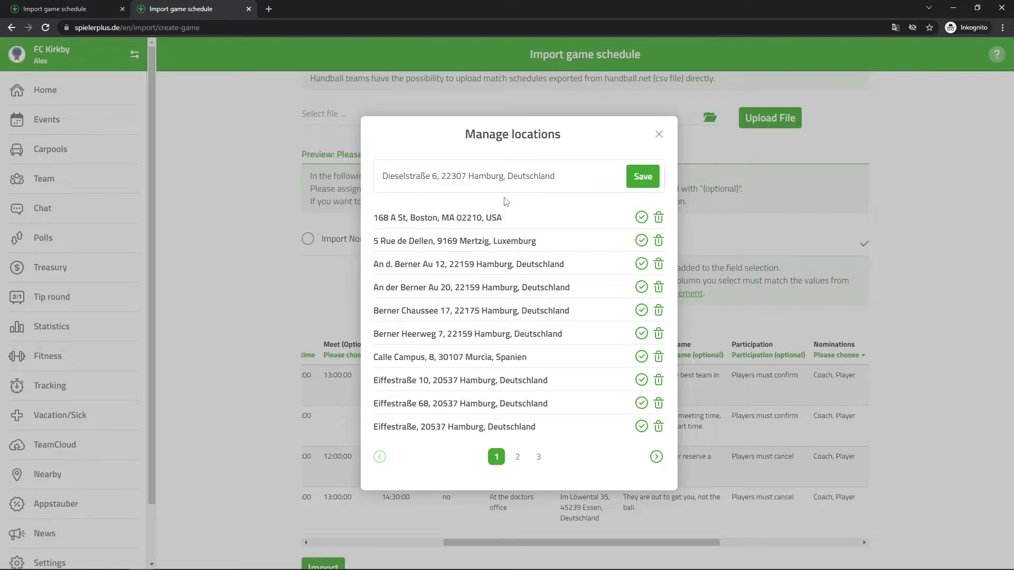
pyautogui.click(711, 274)
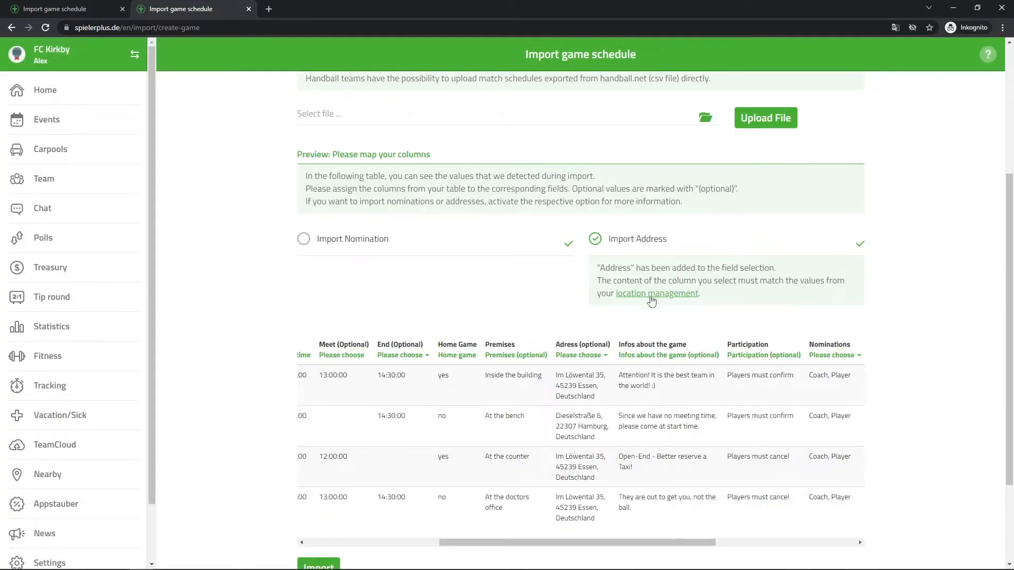
# Map the Adress column to Address, and activate Import Nomination with the Nominations column mapped to Nomination.
pyautogui.click(590, 360)
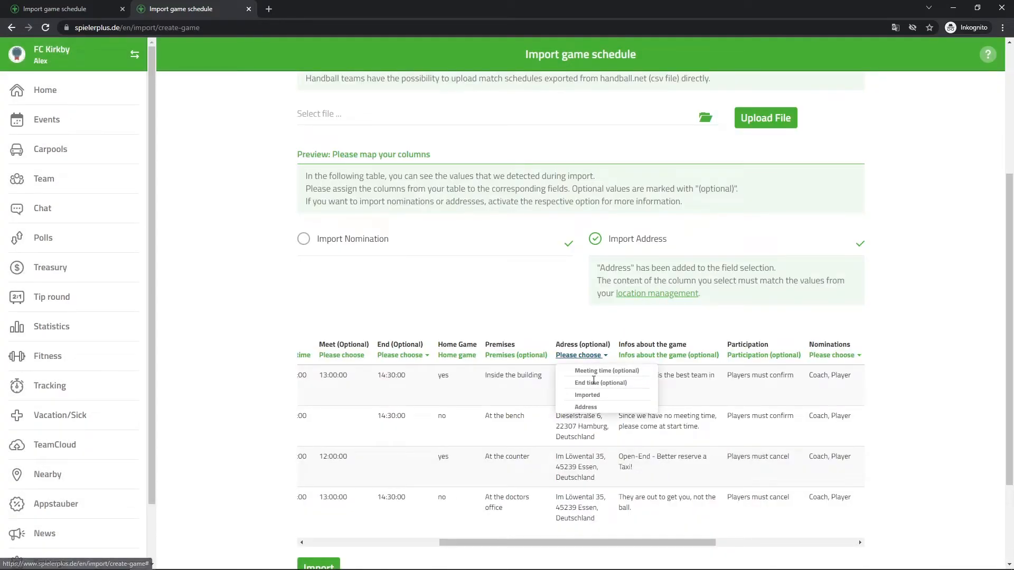
pyautogui.click(588, 407)
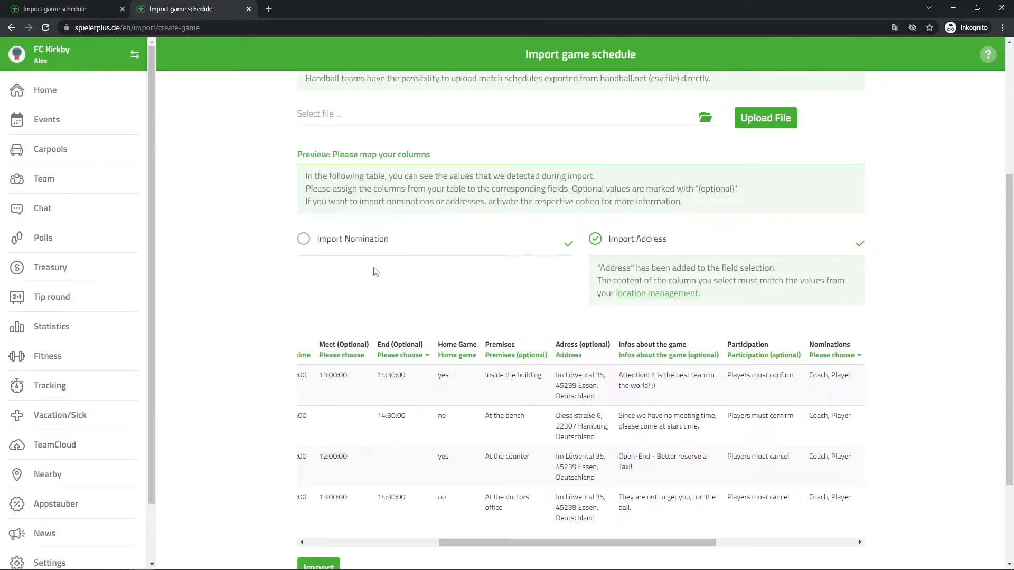
pyautogui.click(305, 240)
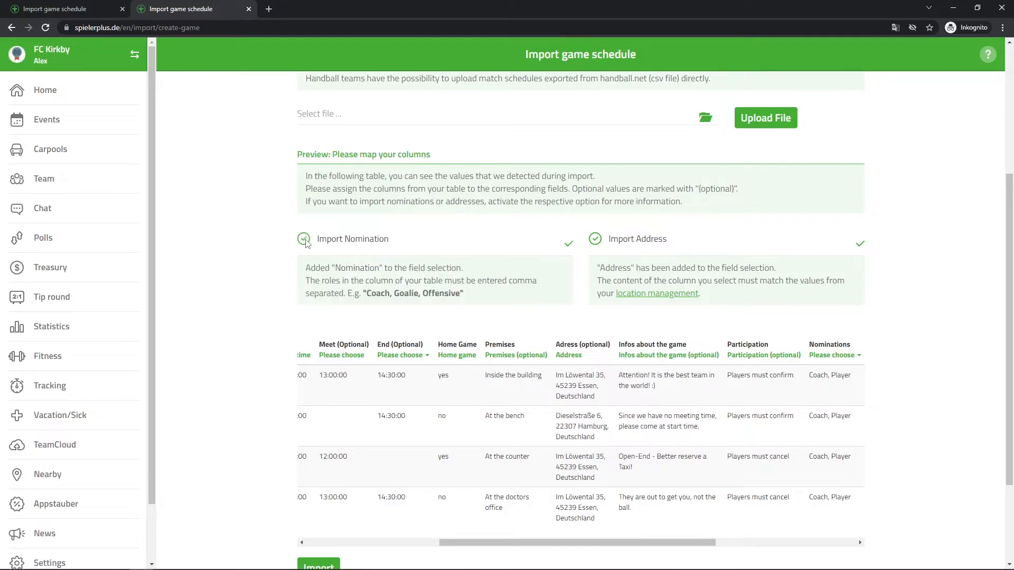
pyautogui.moveTo(570, 544); pyautogui.dragTo(653, 545)
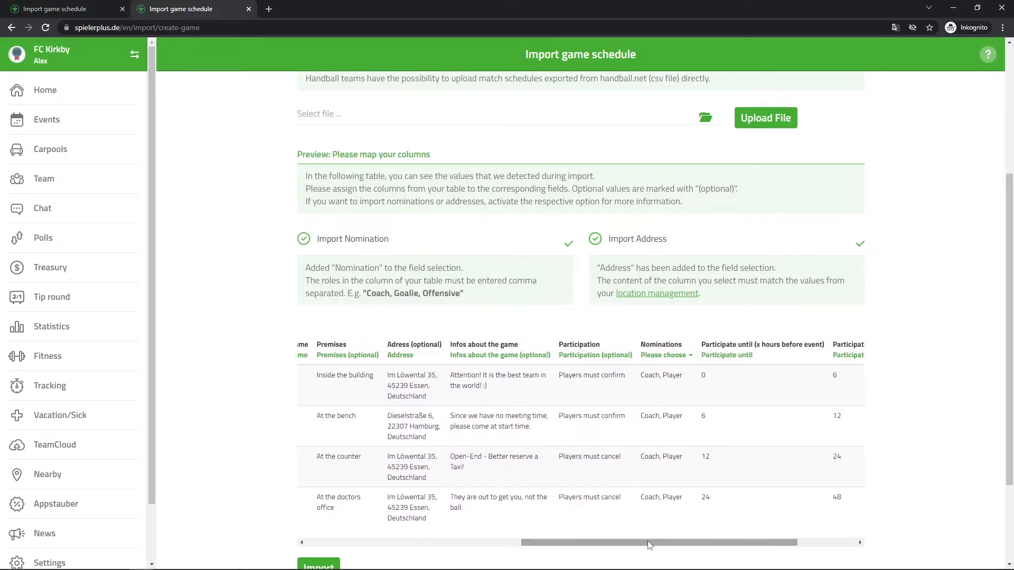
pyautogui.click(674, 364)
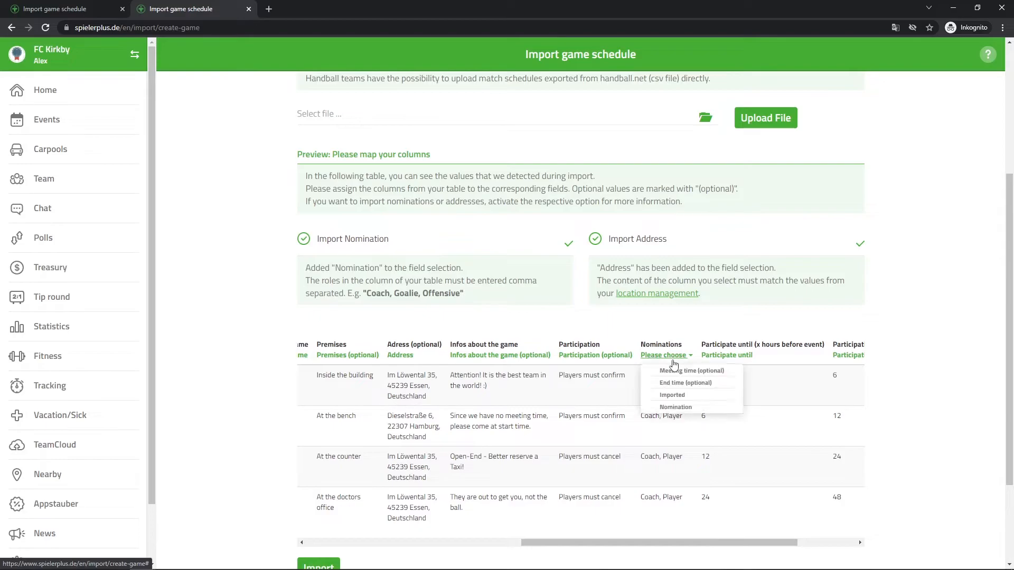
pyautogui.click(680, 409)
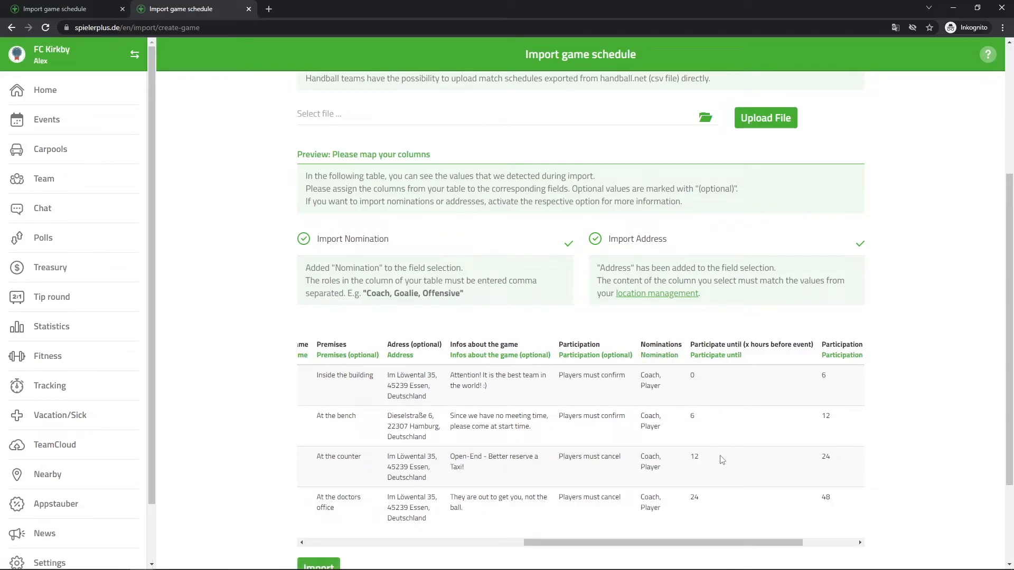
# Review the mapped columns from the start of the preview table and import the games.
pyautogui.moveTo(698, 545); pyautogui.dragTo(464, 546)
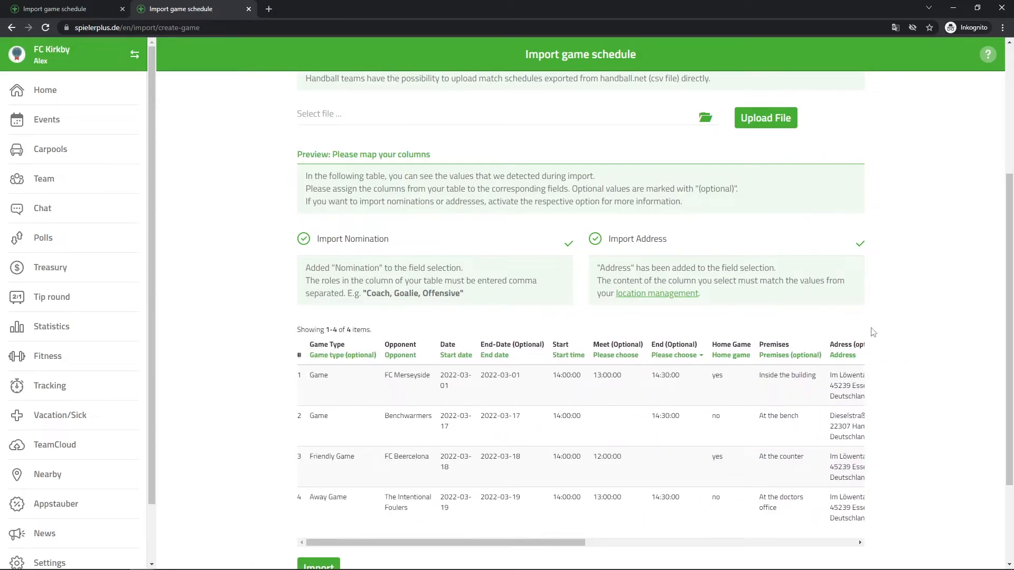
pyautogui.scroll(-3, 908, 289)
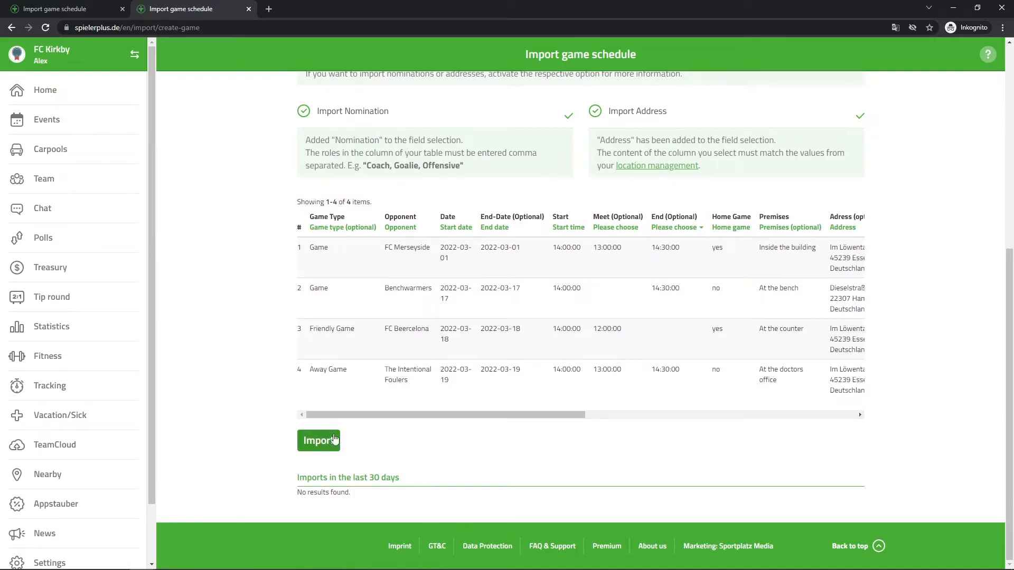
pyautogui.click(319, 443)
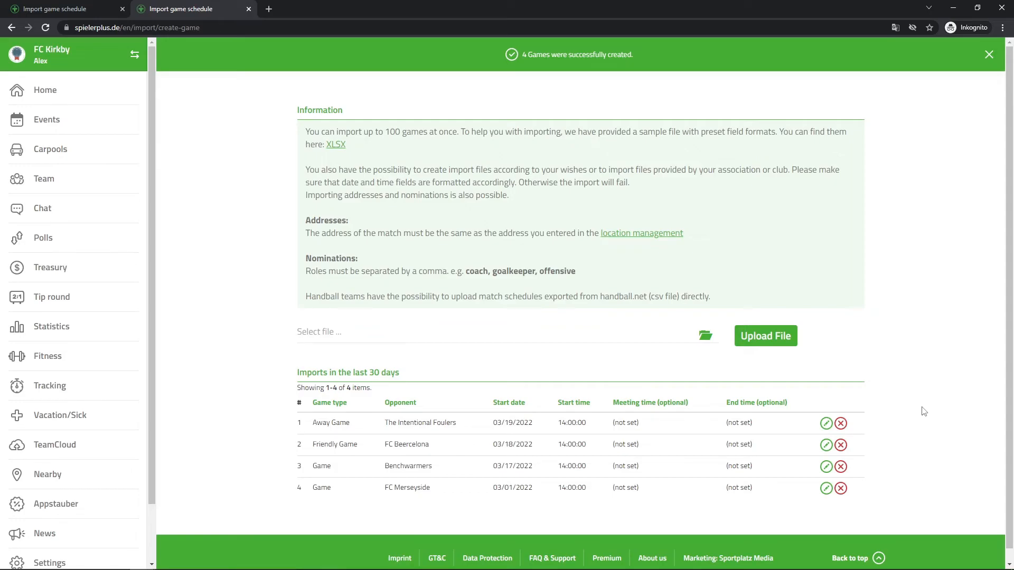
# Delete the imported away game against The Intentional Foulers from the imports of the last 30 days.
pyautogui.moveTo(321, 480); pyautogui.dragTo(502, 515)
pyautogui.click(510, 516)
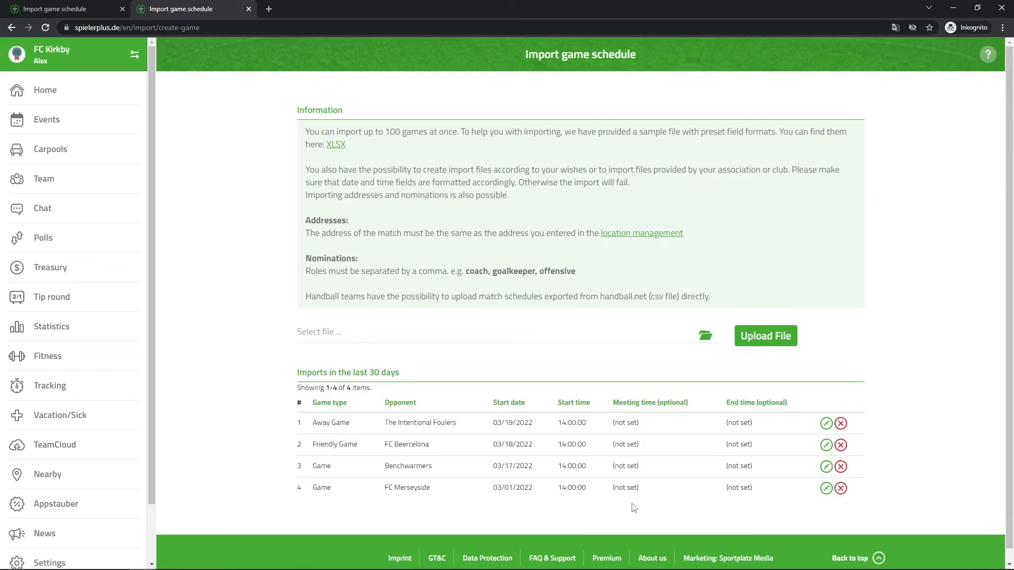
pyautogui.click(844, 426)
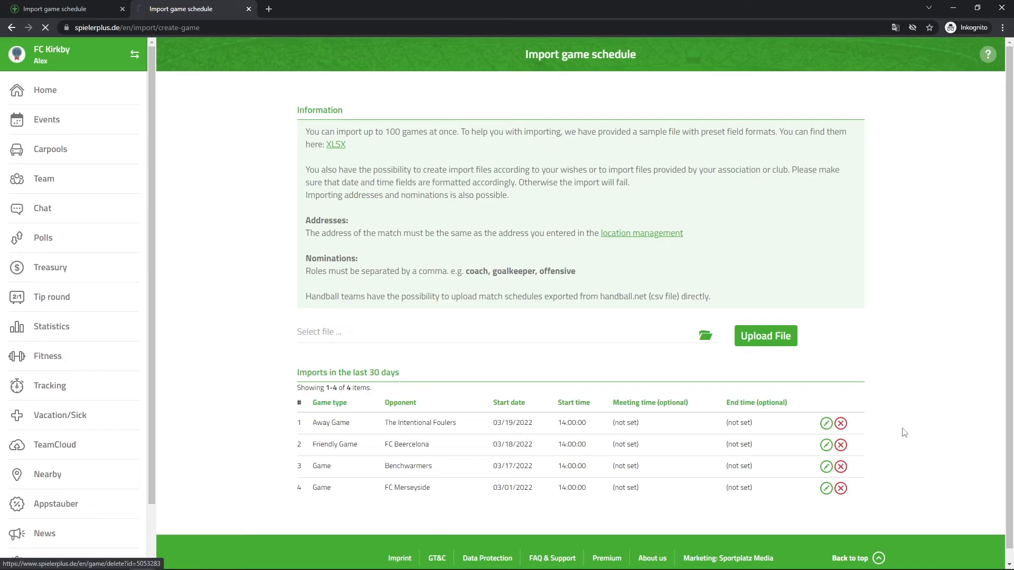